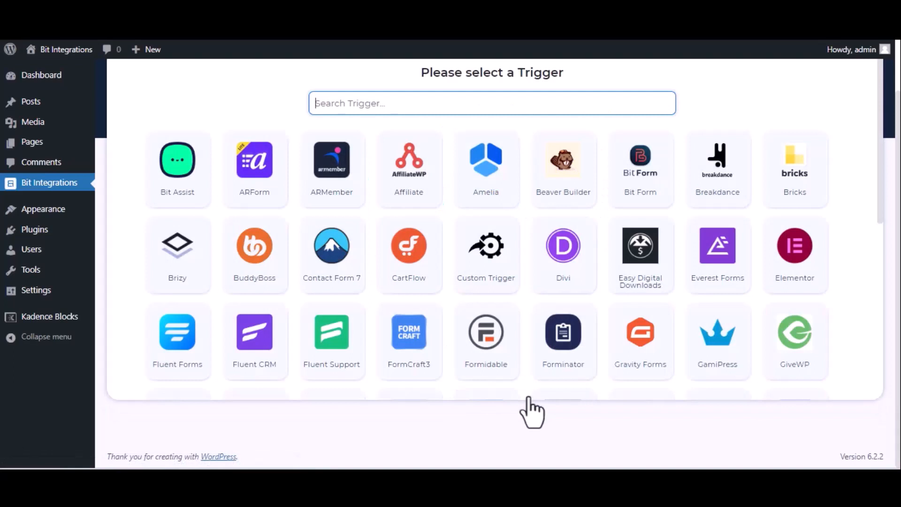
Set Kadence Blocks Form with the Bit Integration__6b53d9-05 form as the trigger and continue.
{"action": "type", "text": "kade"}
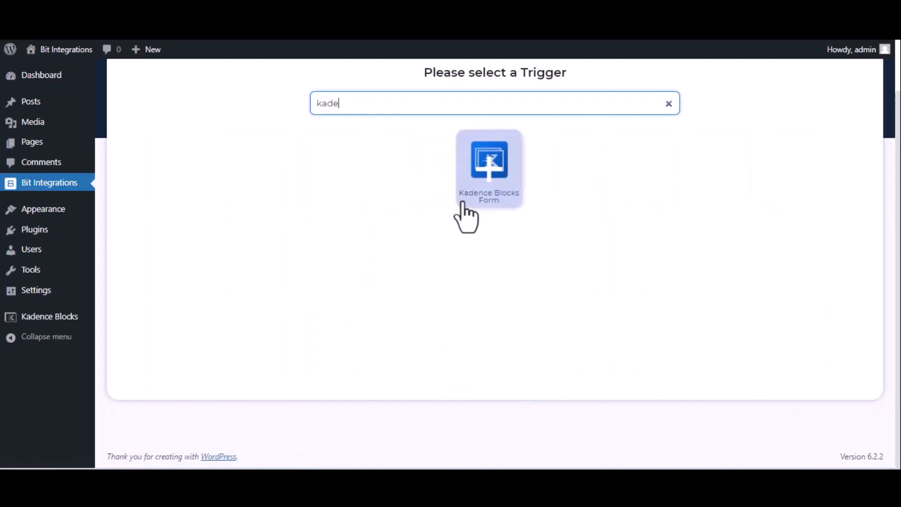
{"action": "left_click", "coordinate": [494, 190]}
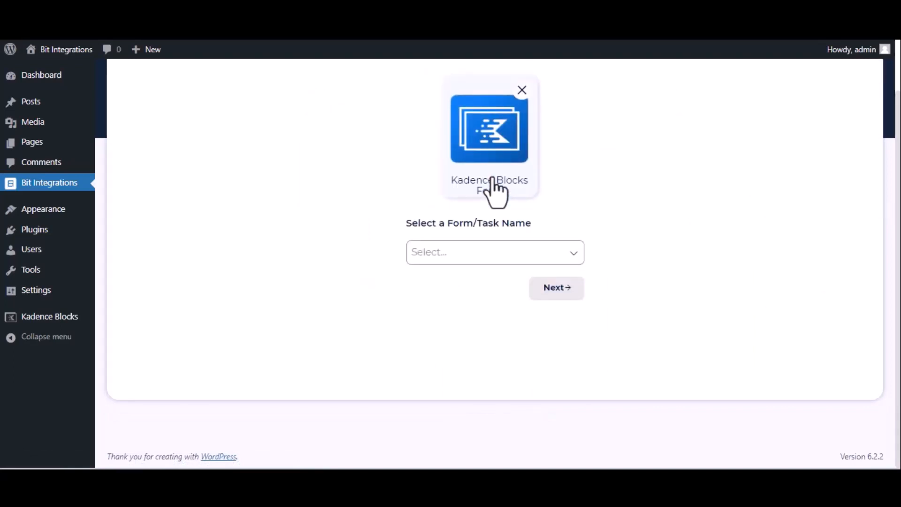
{"action": "left_click", "coordinate": [496, 256]}
{"action": "left_click", "coordinate": [493, 277]}
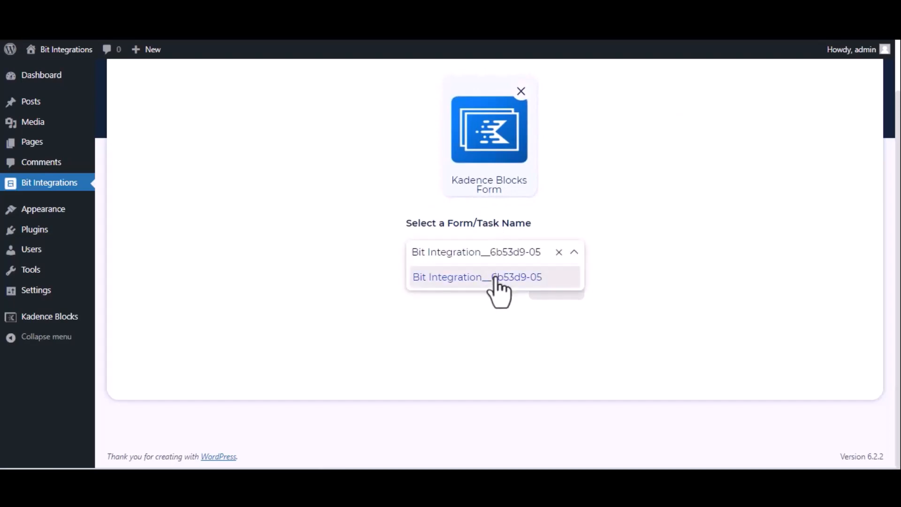
{"action": "left_click", "coordinate": [557, 290]}
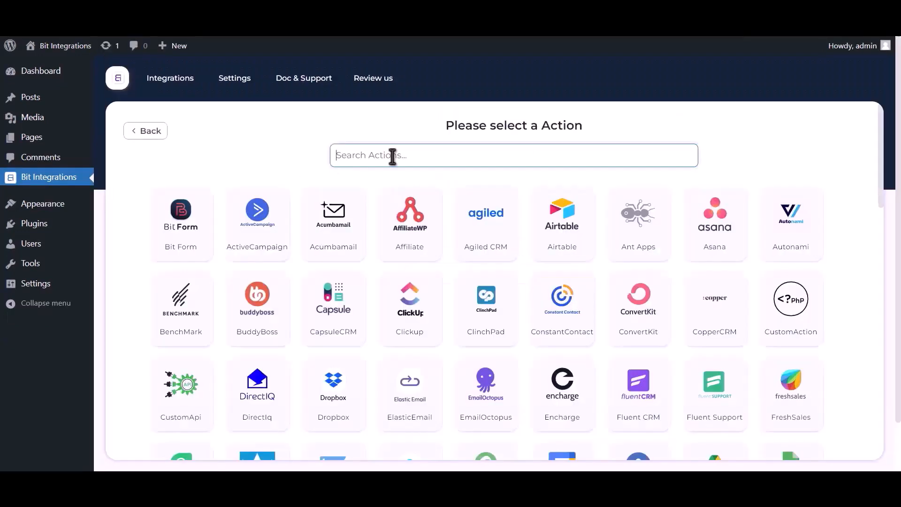
Choose Google Sheet as the action and follow the help note's Google API Console link.
{"action": "type", "text": "goo"}
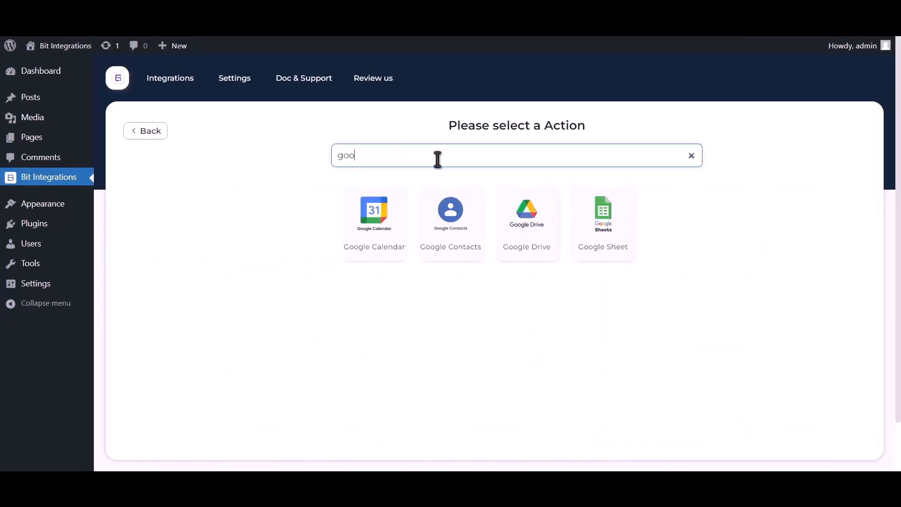
{"action": "type", "text": "gle sheet"}
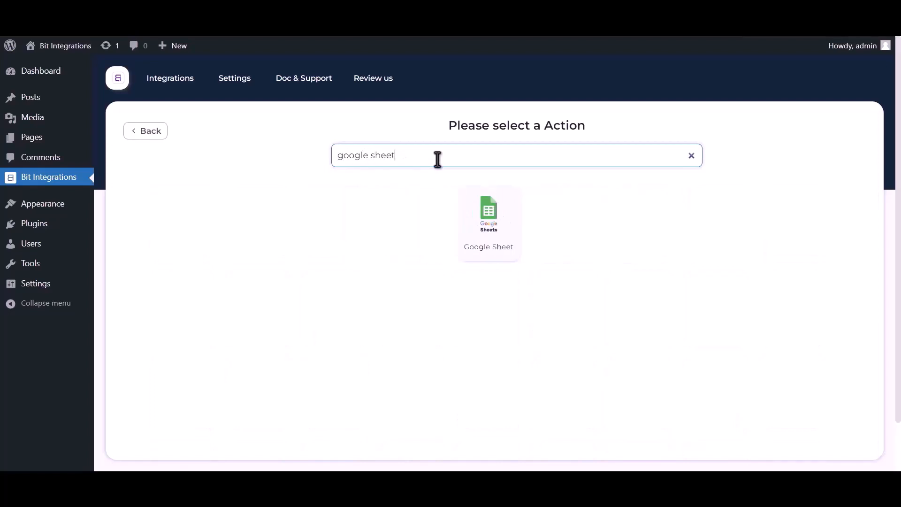
{"action": "left_click", "coordinate": [489, 225]}
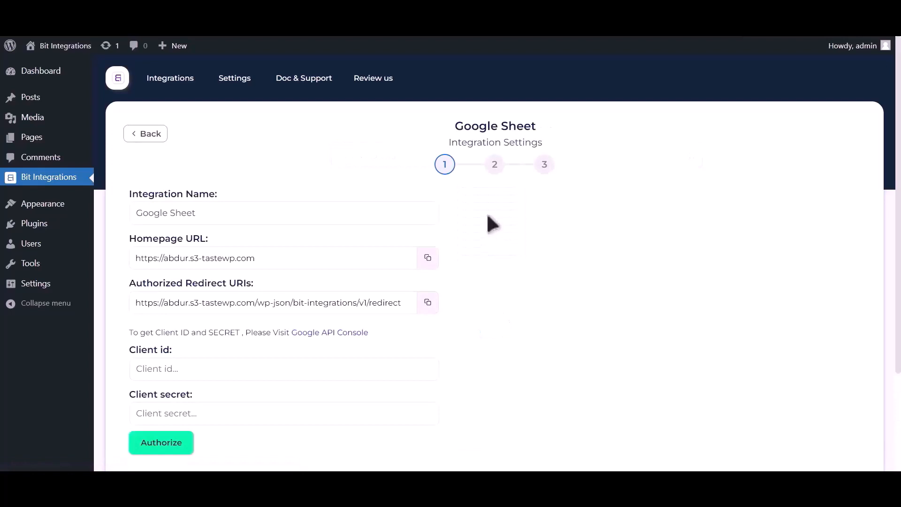
{"action": "left_click_drag", "start_coordinate": [131, 332], "coordinate": [291, 332]}
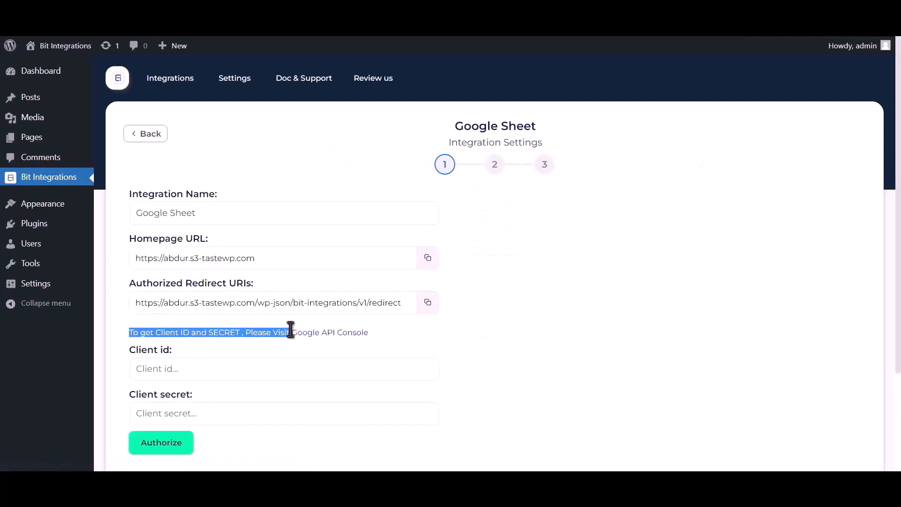
{"action": "left_click", "coordinate": [317, 333]}
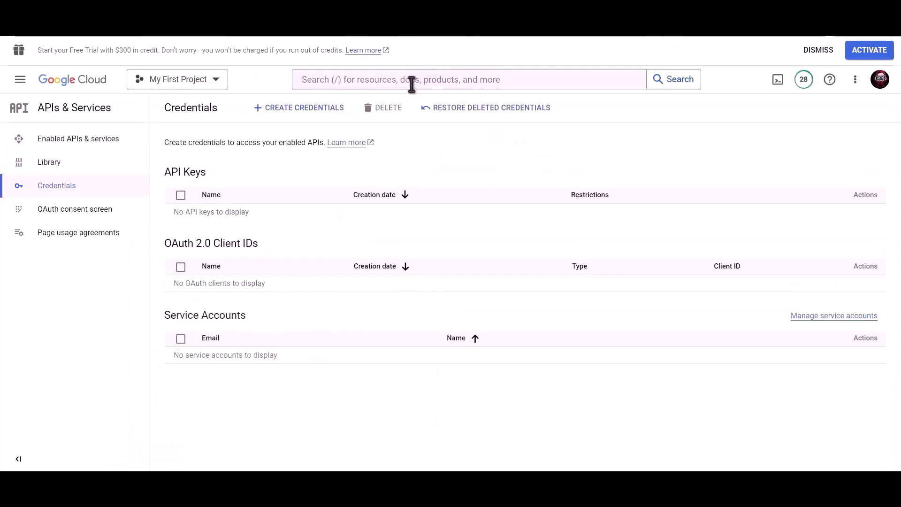
Find and enable the Google Drive API.
{"action": "left_click", "coordinate": [411, 84]}
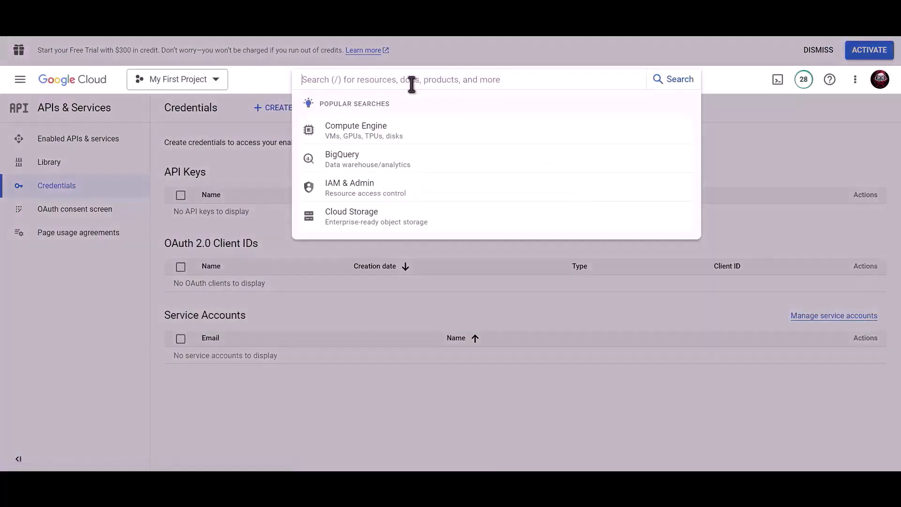
{"action": "type", "text": "Google dri"}
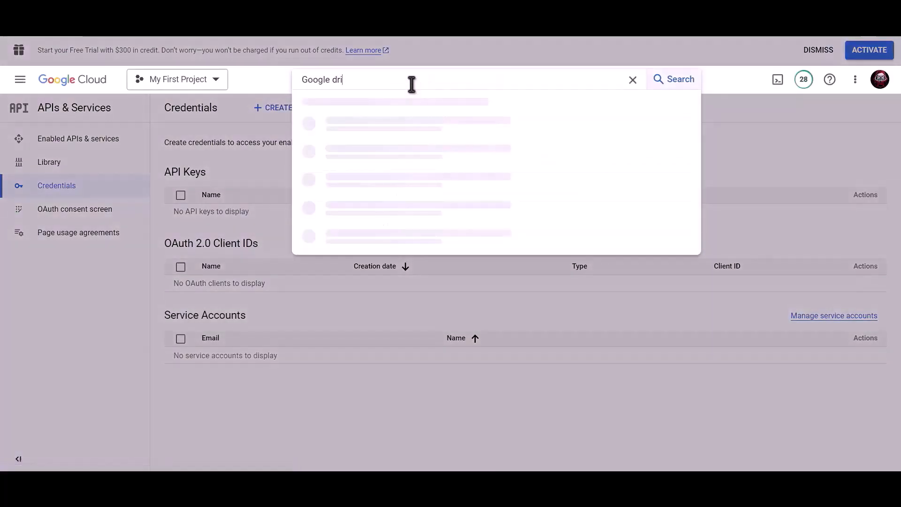
{"action": "type", "text": "ve api"}
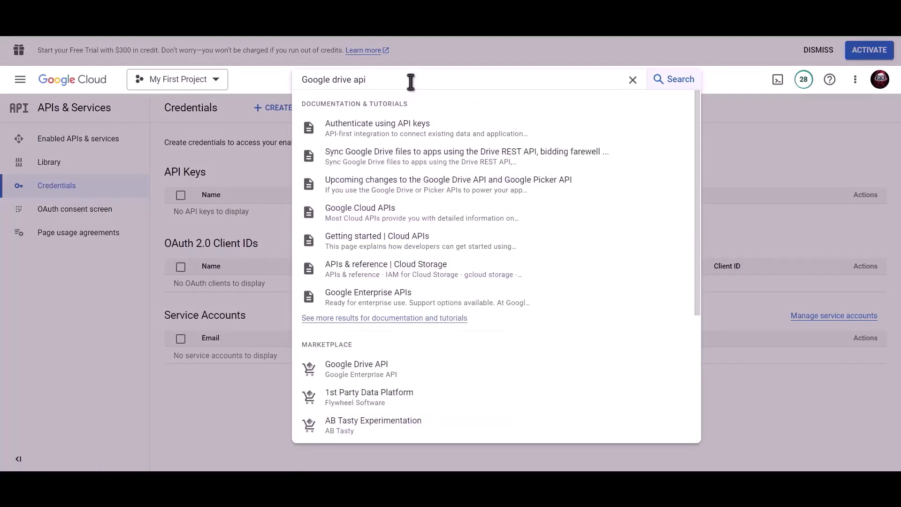
{"action": "left_click", "coordinate": [374, 371]}
{"action": "left_click", "coordinate": [132, 230]}
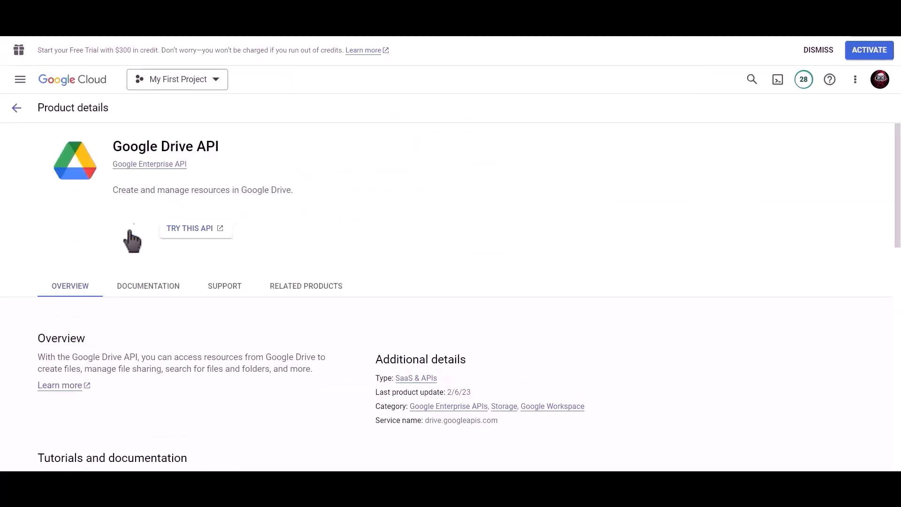
Find and enable the Google Sheets API.
{"action": "left_click", "coordinate": [481, 80]}
{"action": "type", "text": "go"}
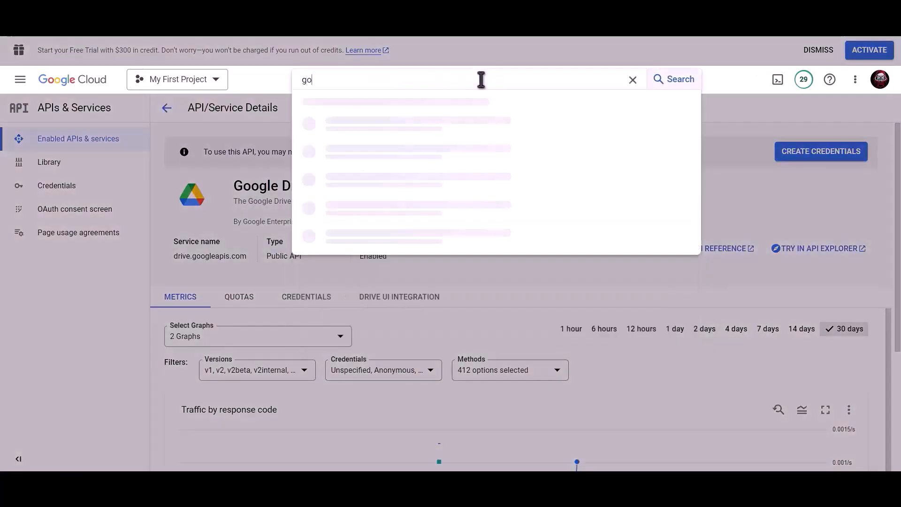
{"action": "type", "text": "ogle sheet"}
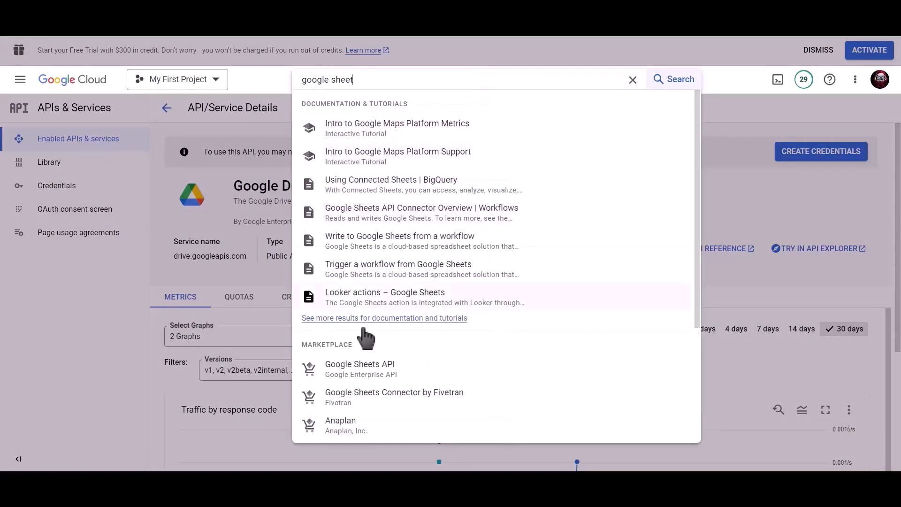
{"action": "left_click", "coordinate": [377, 371]}
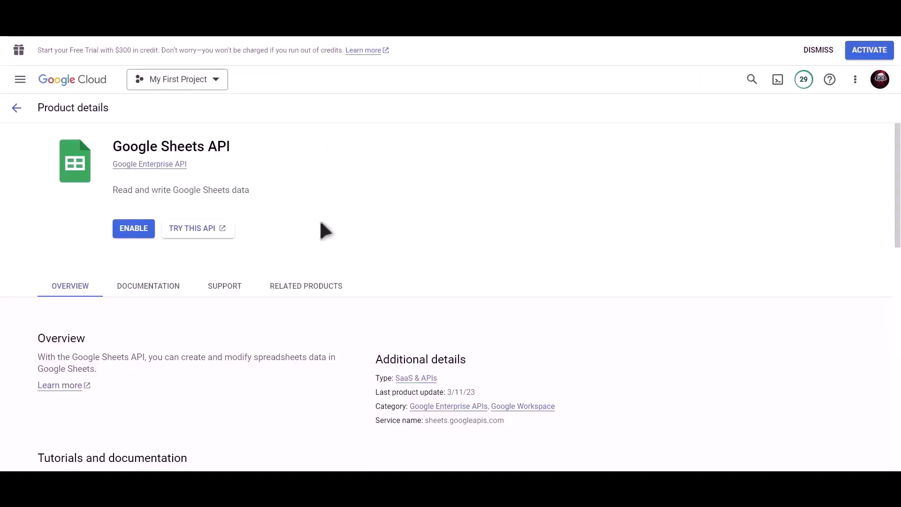
{"action": "left_click", "coordinate": [134, 230]}
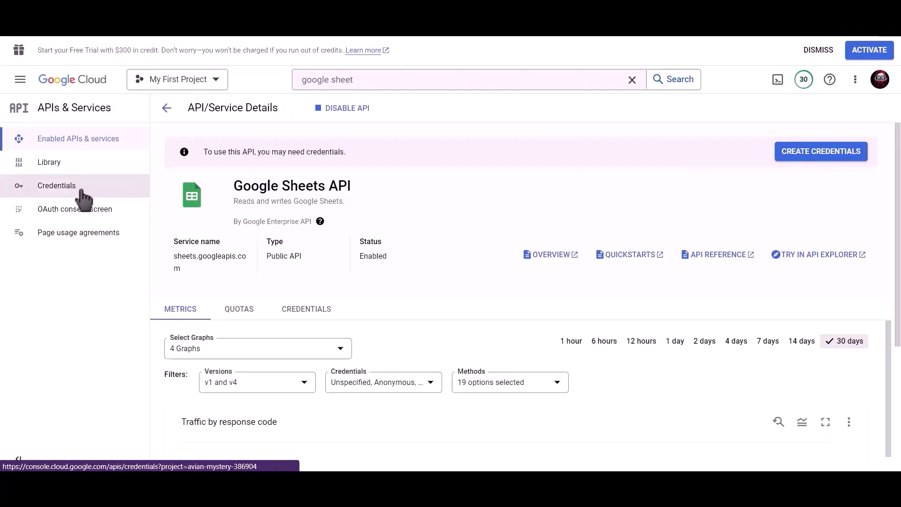
Start a new OAuth client ID of type Web application named 'Bit Integrations'.
{"action": "left_click", "coordinate": [30, 194]}
{"action": "left_click", "coordinate": [305, 115]}
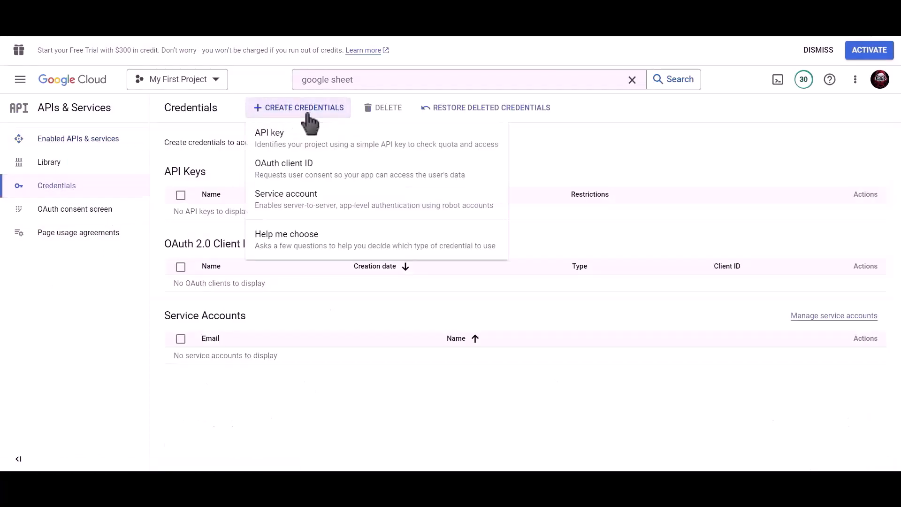
{"action": "left_click", "coordinate": [350, 176]}
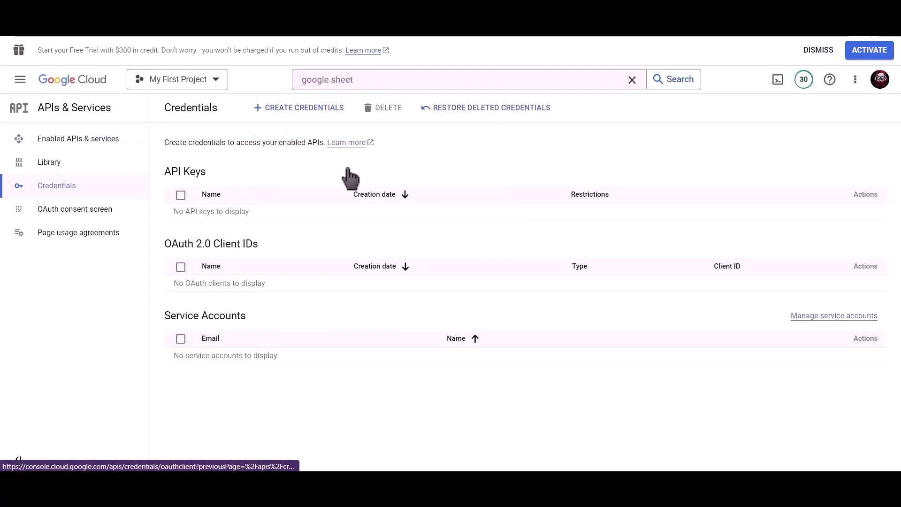
{"action": "left_click", "coordinate": [276, 195]}
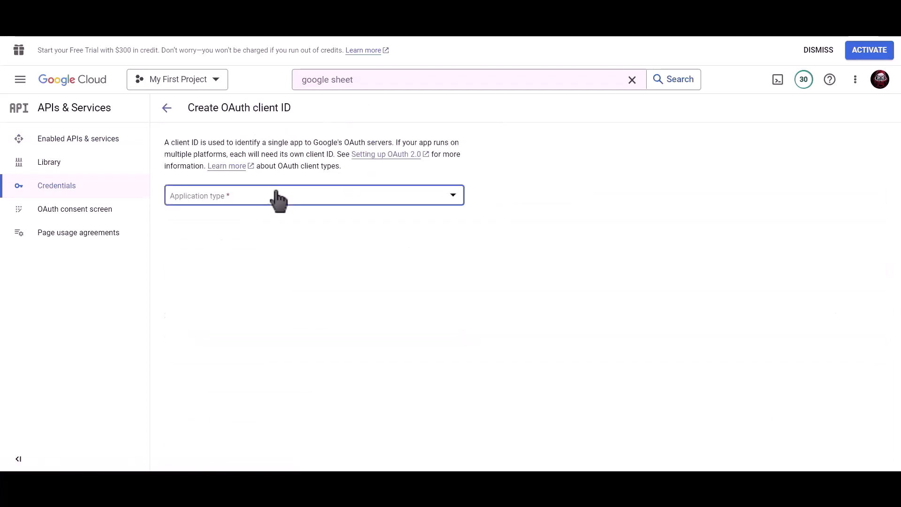
{"action": "left_click", "coordinate": [294, 217]}
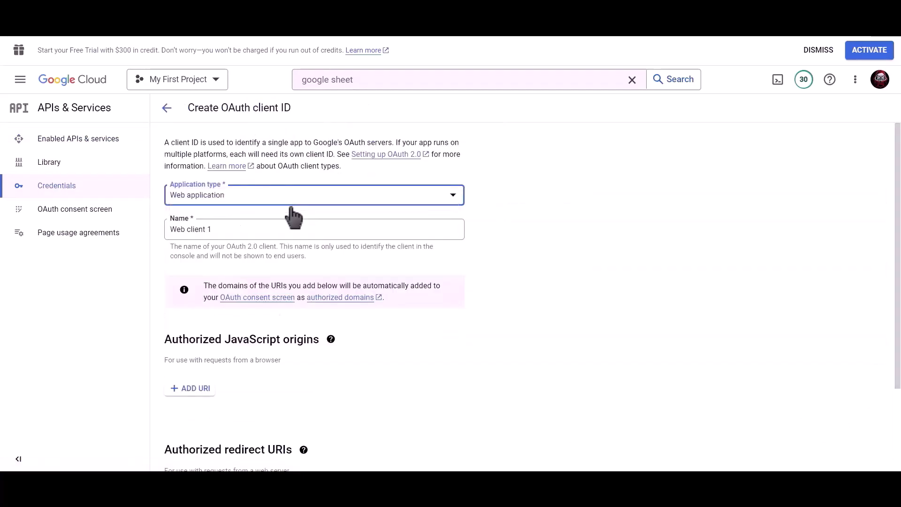
{"action": "left_click_drag", "start_coordinate": [277, 226], "coordinate": [168, 229]}
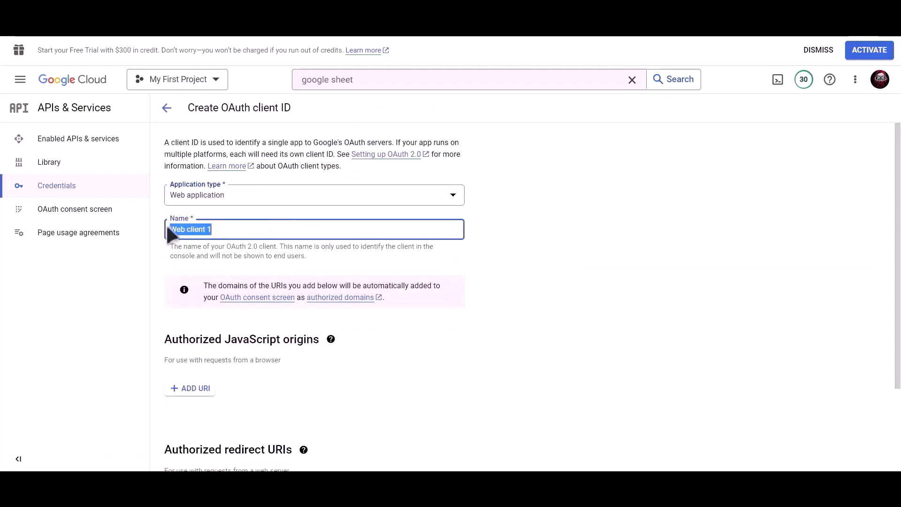
{"action": "type", "text": "Bit Integrations"}
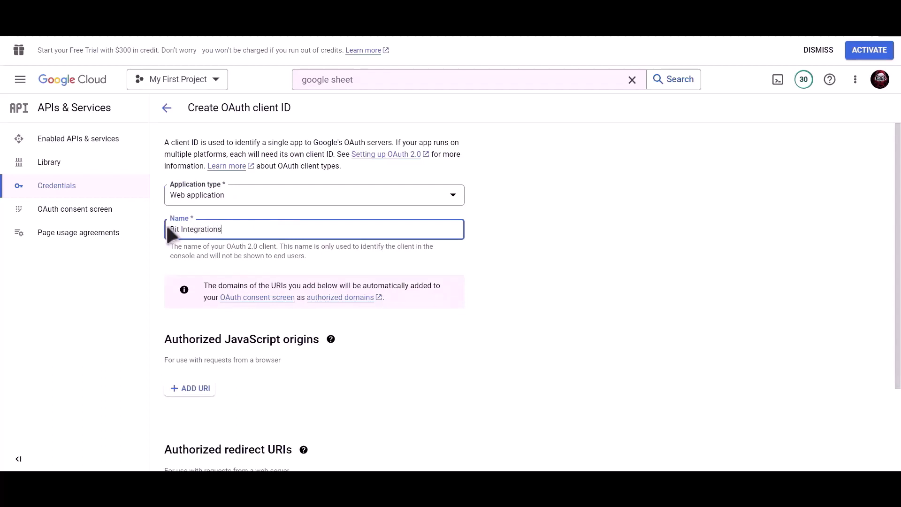
{"action": "scroll", "coordinate": [317, 241], "scroll_direction": "down", "scroll_amount": 3}
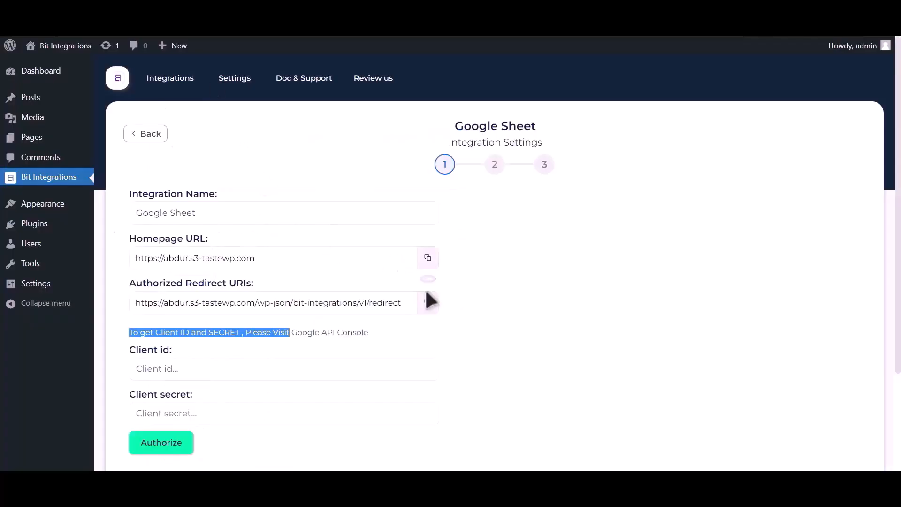
Add the plugin's copied redirect URI as an authorized redirect URI and create the OAuth client.
{"action": "left_click", "coordinate": [428, 304]}
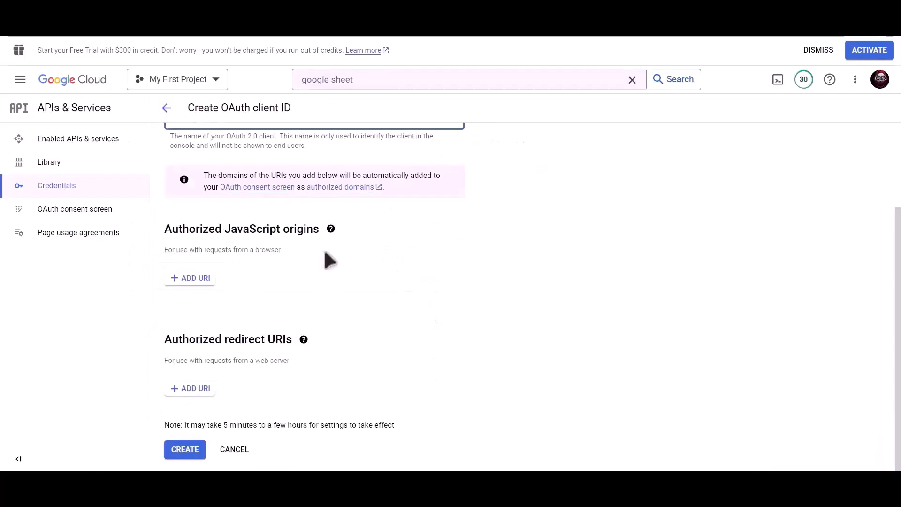
{"action": "left_click", "coordinate": [190, 388]}
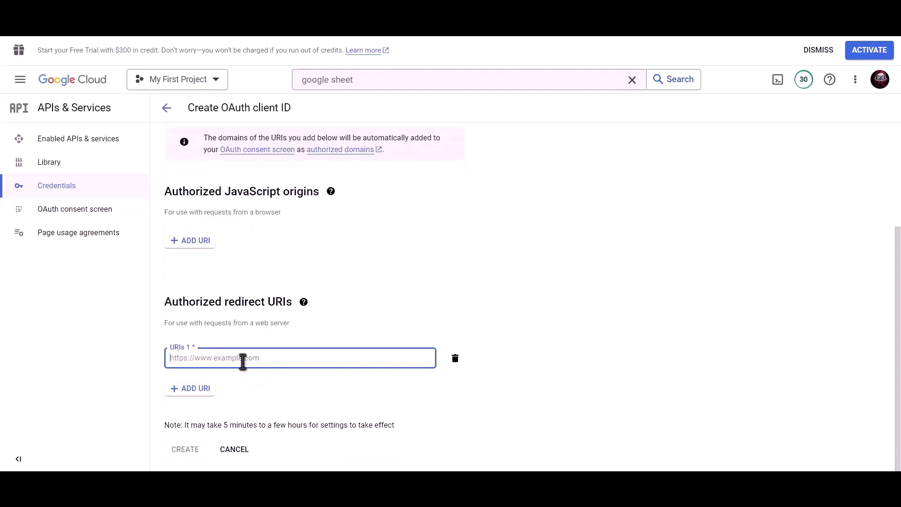
{"action": "key", "text": "ctrl+v"}
{"action": "left_click", "coordinate": [186, 454]}
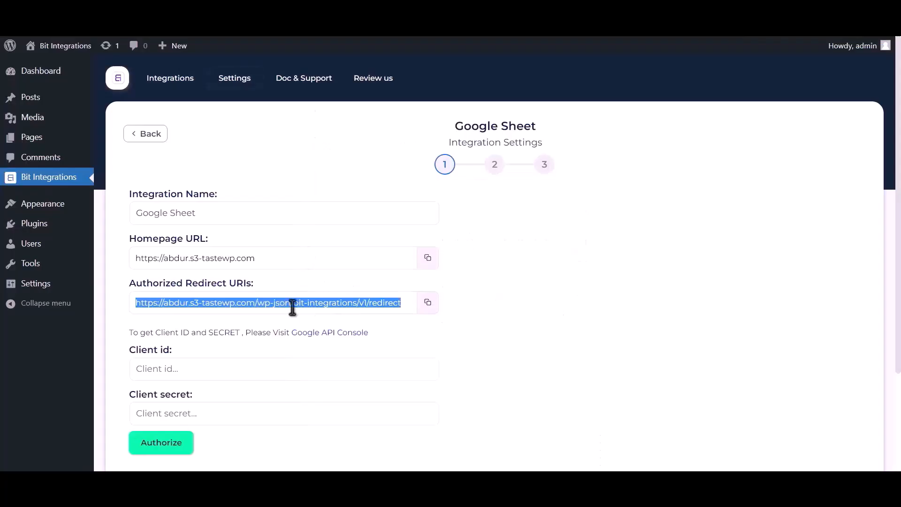
Paste the new OAuth client ID and client secret into the Client id and Client secret fields.
{"action": "left_click", "coordinate": [223, 367]}
{"action": "key", "text": "ctrl+v"}
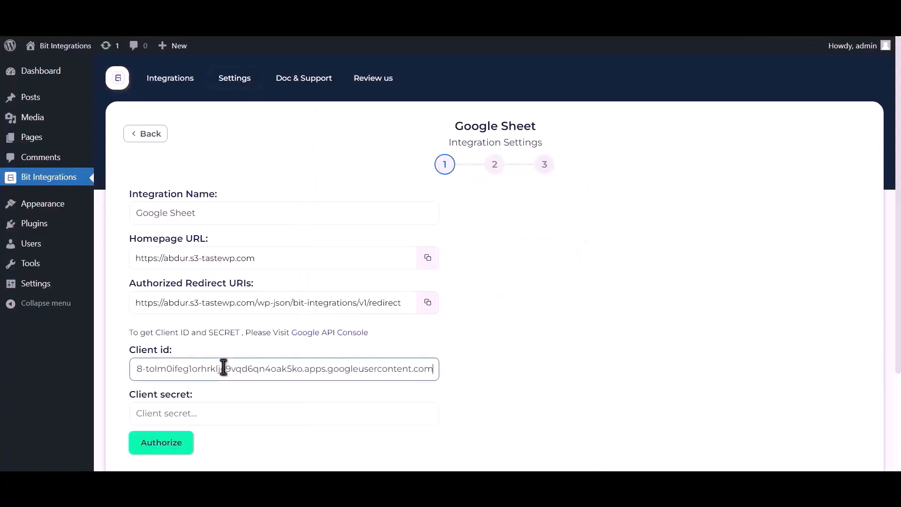
{"action": "left_click", "coordinate": [390, 38]}
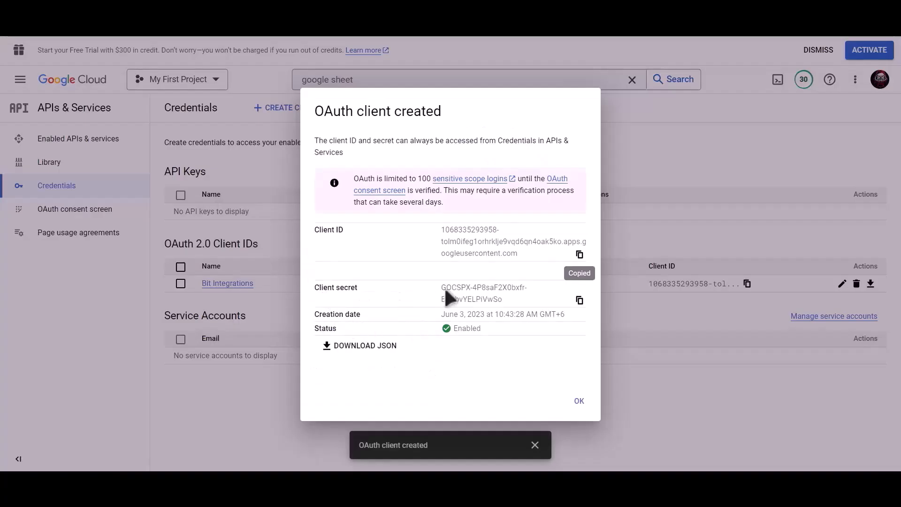
{"action": "left_click", "coordinate": [580, 301]}
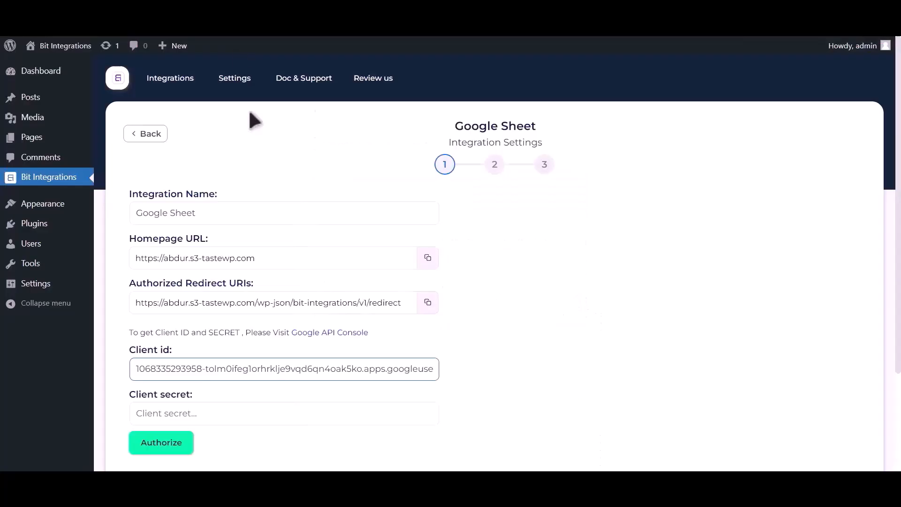
{"action": "left_click", "coordinate": [281, 36]}
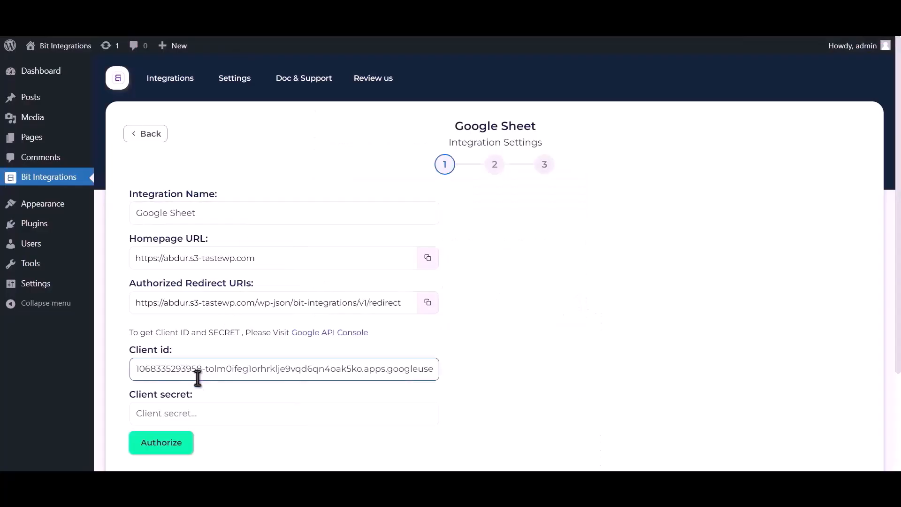
{"action": "left_click", "coordinate": [203, 411]}
{"action": "key", "text": "ctrl+v"}
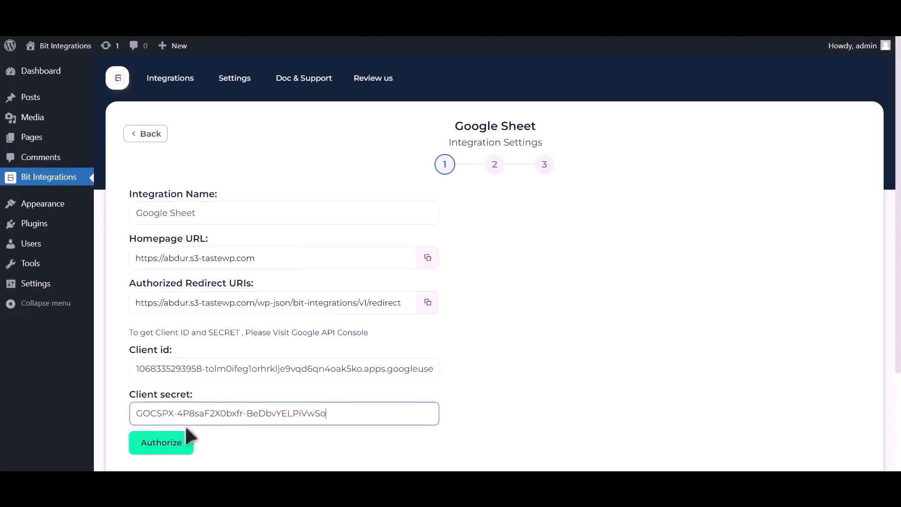
{"action": "left_click", "coordinate": [170, 445]}
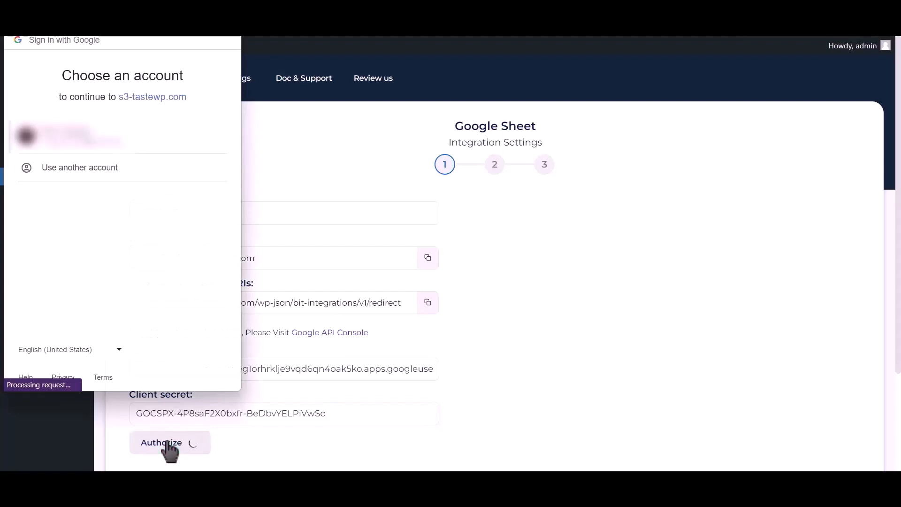
Authorize with the Google account, proceeding past the unverified-app warning, then continue to spreadsheet selection.
{"action": "left_click", "coordinate": [112, 141]}
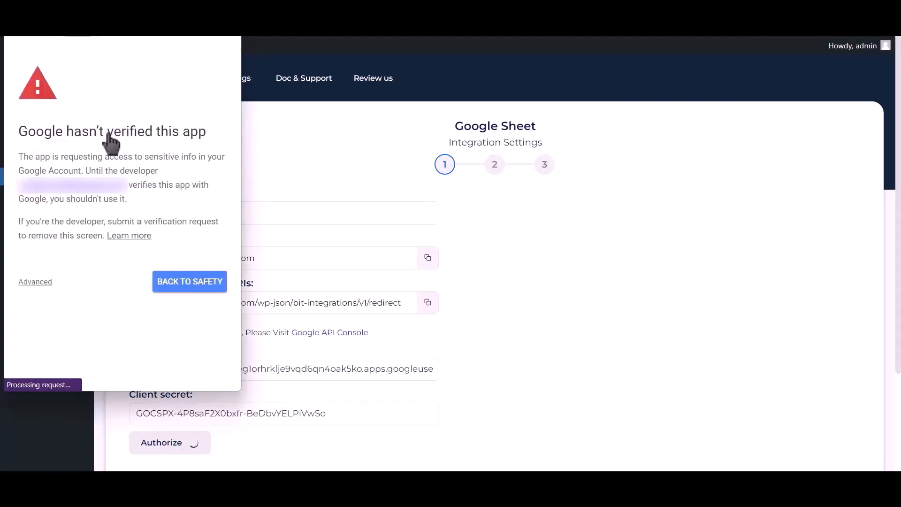
{"action": "left_click", "coordinate": [40, 282]}
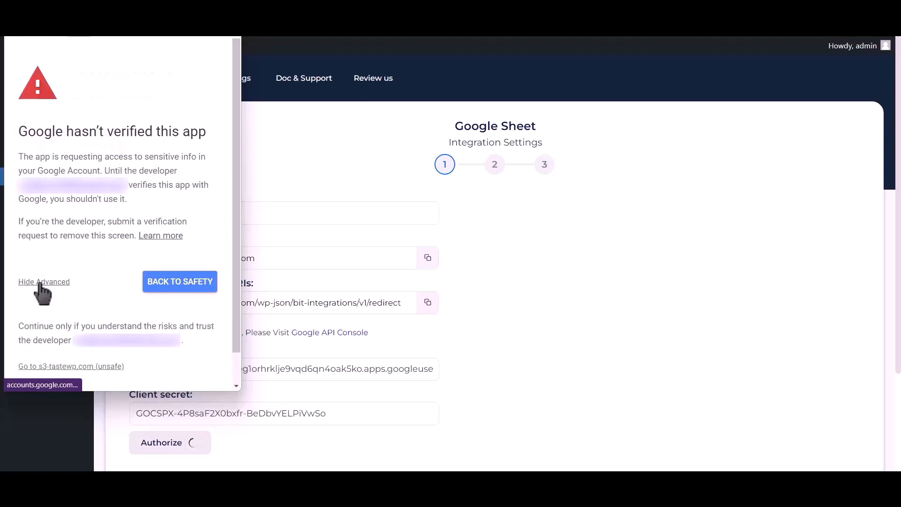
{"action": "left_click", "coordinate": [68, 368]}
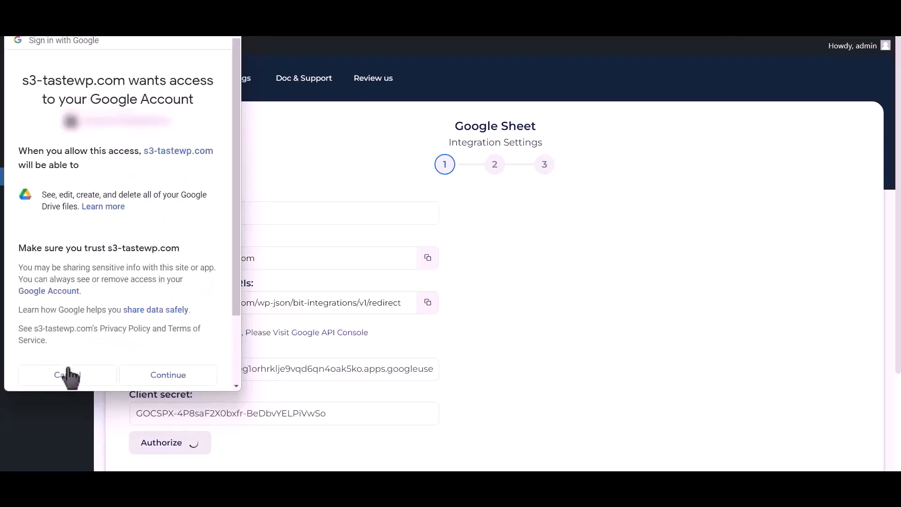
{"action": "left_click", "coordinate": [168, 375]}
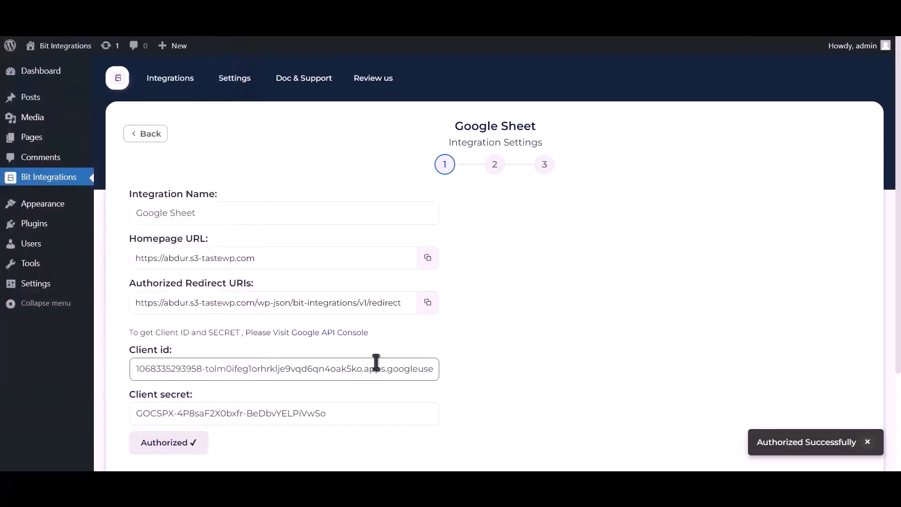
{"action": "left_click", "coordinate": [867, 442]}
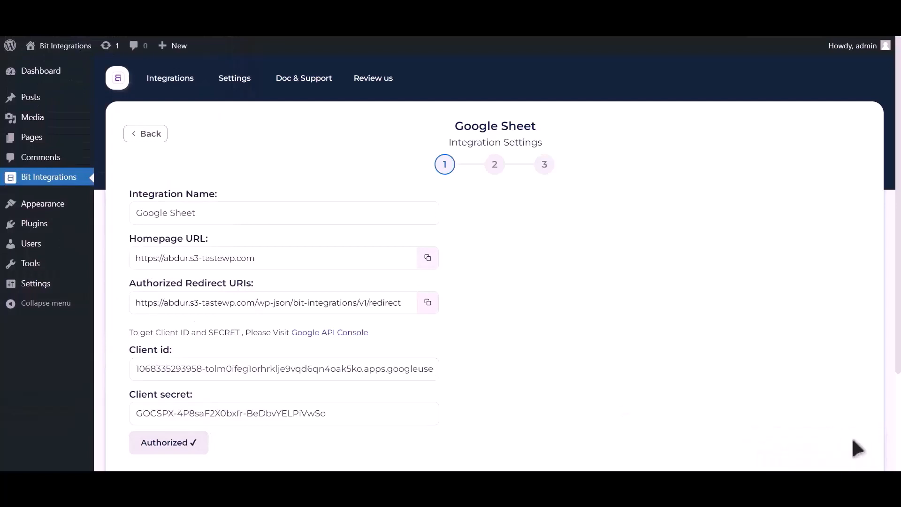
{"action": "scroll", "coordinate": [643, 327], "scroll_direction": "down", "scroll_amount": 3}
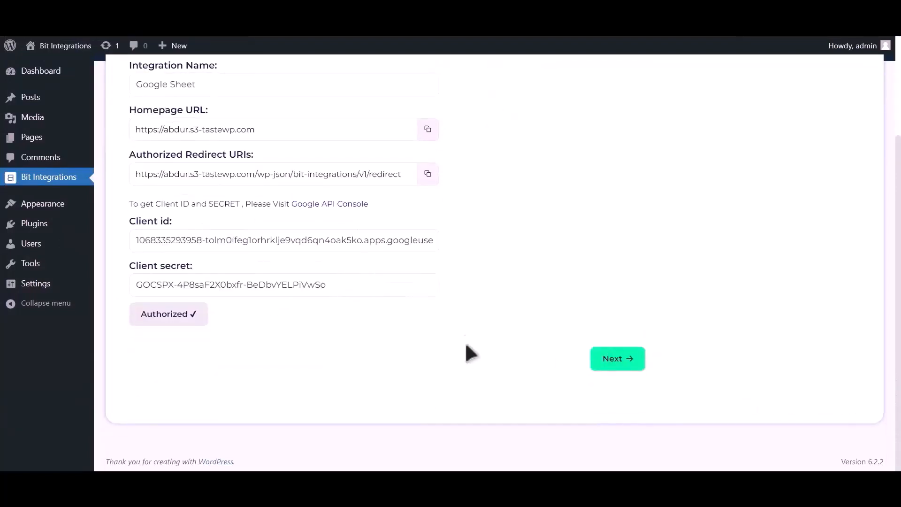
{"action": "left_click", "coordinate": [615, 360]}
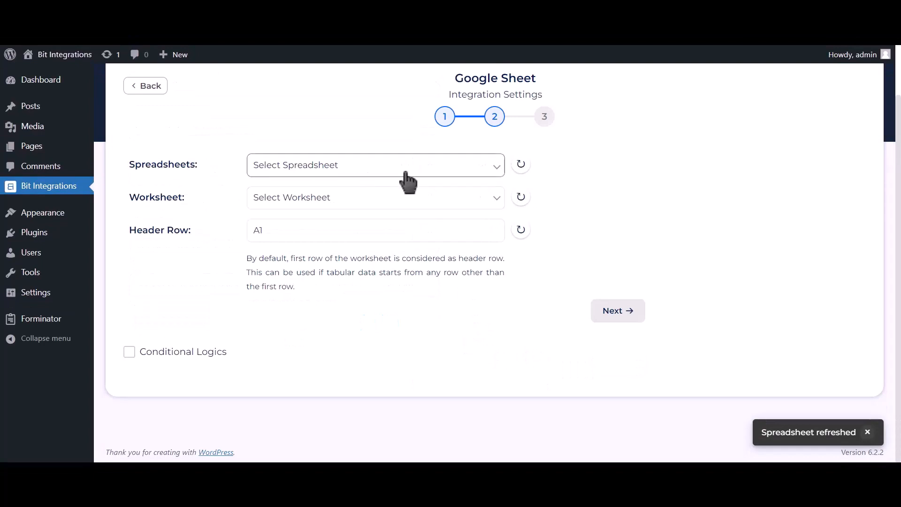
Select the Post_Google_Sheet spreadsheet and its Sheet1 worksheet, with header row A1.
{"action": "left_click", "coordinate": [420, 175]}
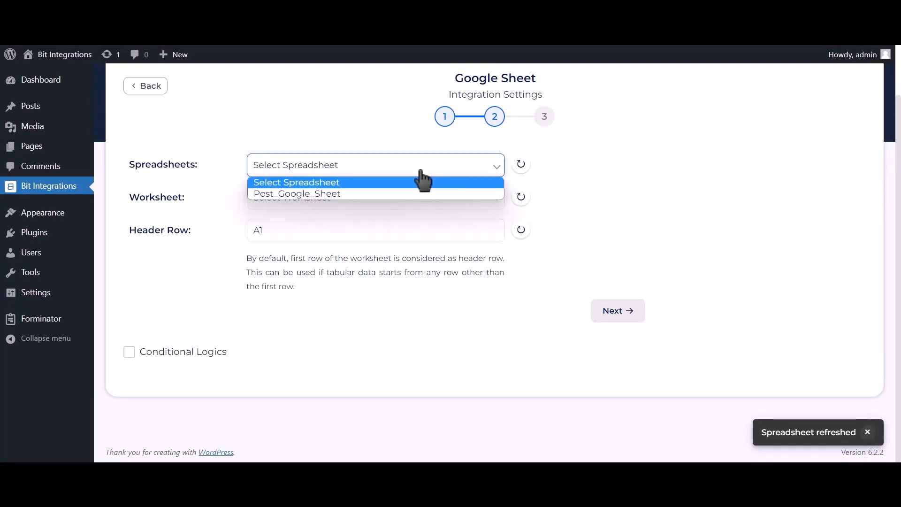
{"action": "left_click", "coordinate": [395, 194]}
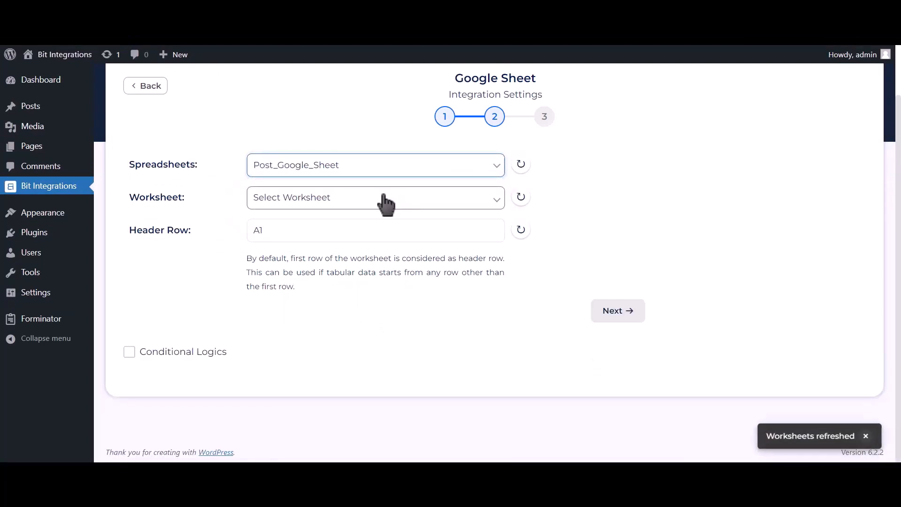
{"action": "left_click", "coordinate": [383, 199]}
{"action": "left_click", "coordinate": [327, 225]}
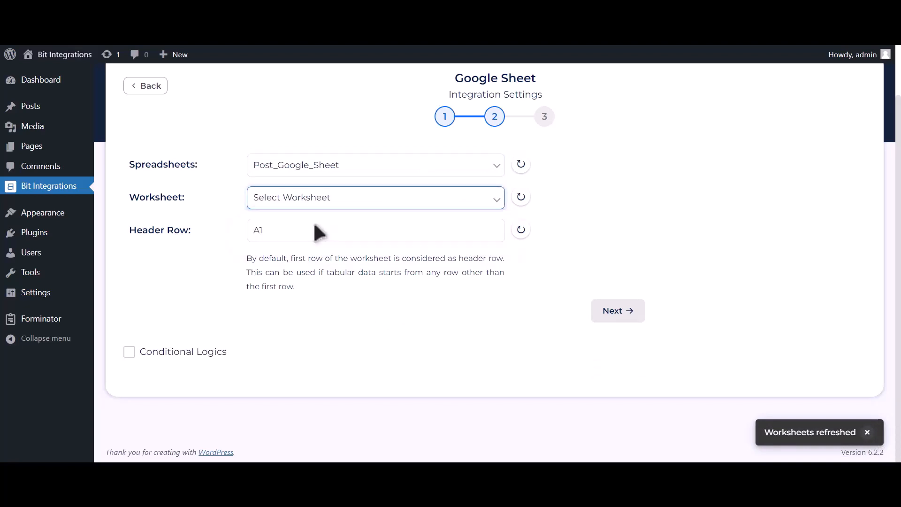
{"action": "left_click", "coordinate": [317, 226]}
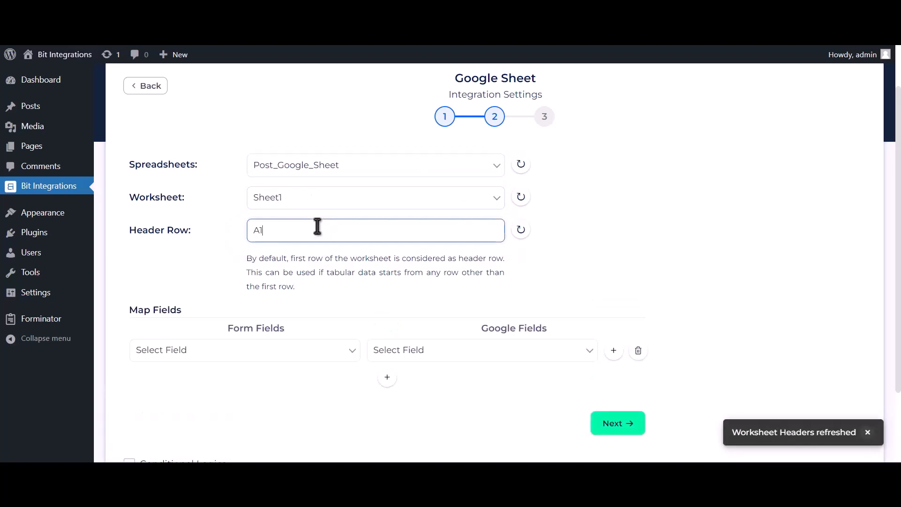
{"action": "scroll", "coordinate": [333, 270], "scroll_direction": "down", "scroll_amount": 2}
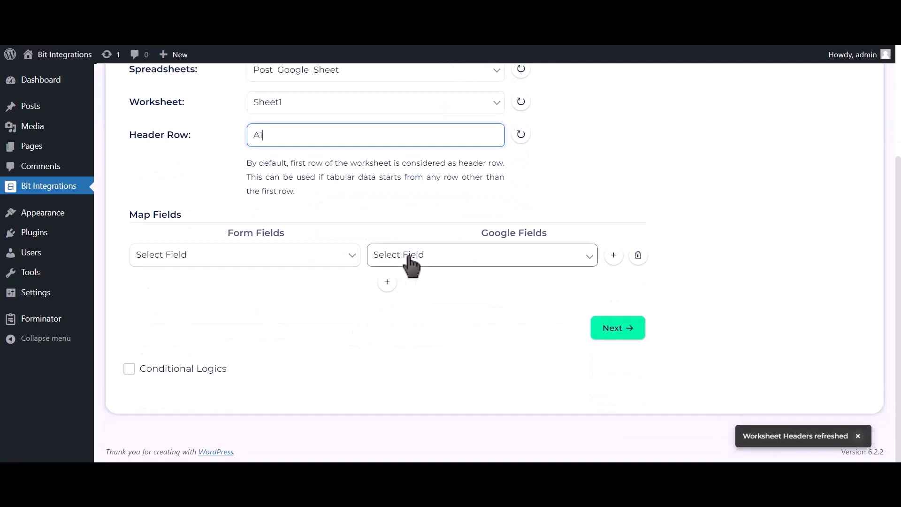
Map the Name column to Name-1 and Email Address column to Email Address-1.
{"action": "left_click", "coordinate": [399, 261]}
{"action": "left_click", "coordinate": [394, 284]}
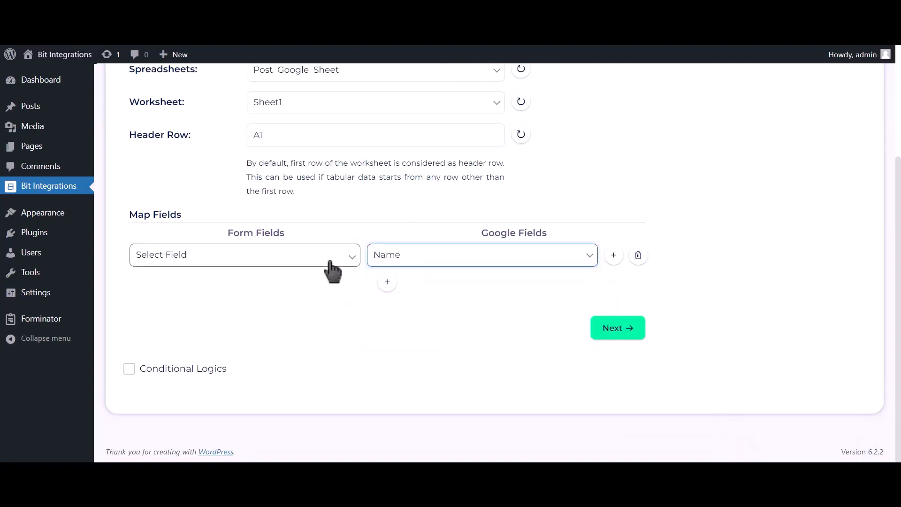
{"action": "left_click", "coordinate": [323, 259]}
{"action": "left_click", "coordinate": [262, 295]}
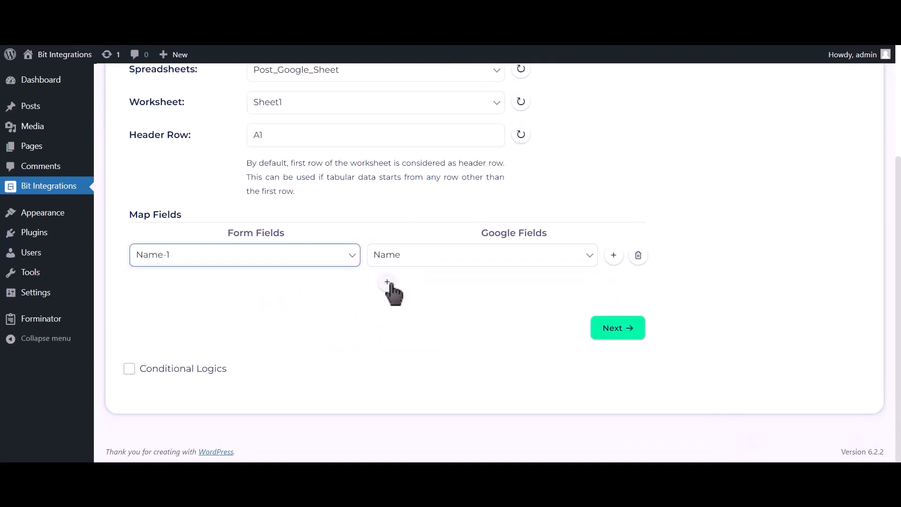
{"action": "left_click", "coordinate": [387, 282]}
{"action": "left_click", "coordinate": [406, 286]}
{"action": "left_click", "coordinate": [403, 320]}
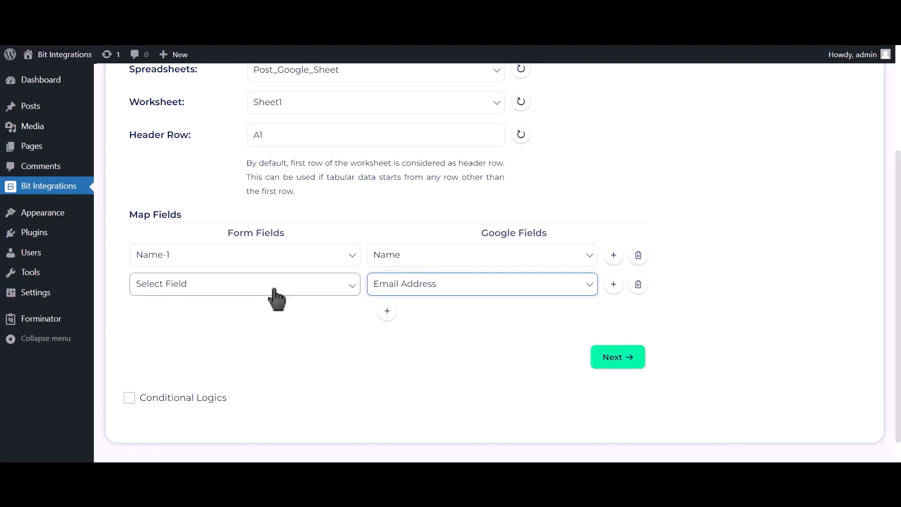
{"action": "left_click", "coordinate": [277, 299]}
{"action": "left_click", "coordinate": [249, 336]}
Add a row mapping Phone Number to Phone Number-1 and switch on Conditional Logics.
{"action": "left_click", "coordinate": [389, 311]}
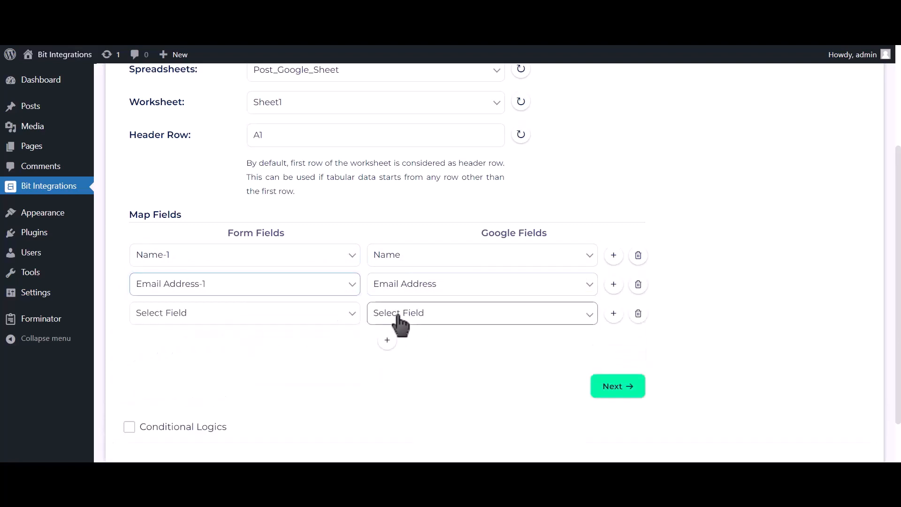
{"action": "left_click", "coordinate": [398, 317]}
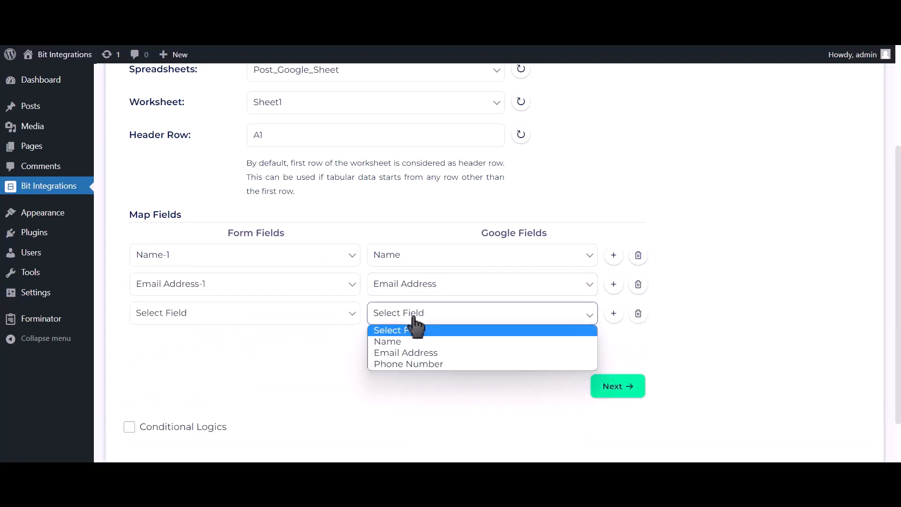
{"action": "left_click", "coordinate": [415, 363]}
{"action": "left_click", "coordinate": [328, 317]}
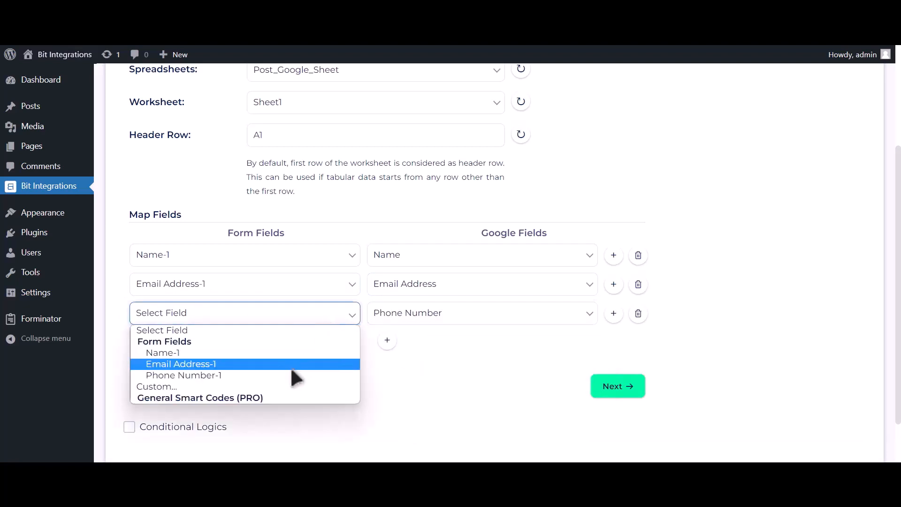
{"action": "left_click", "coordinate": [290, 374]}
{"action": "scroll", "coordinate": [244, 363], "scroll_direction": "down", "scroll_amount": 2}
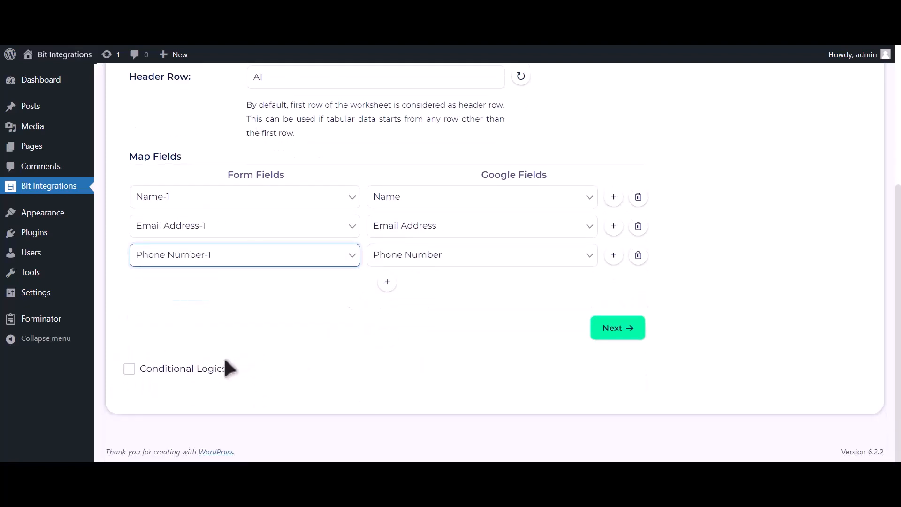
{"action": "left_click", "coordinate": [214, 367]}
Switch Conditional Logics back off, go to the final step and Finish & Save the integration.
{"action": "scroll", "coordinate": [218, 362], "scroll_direction": "down", "scroll_amount": 2}
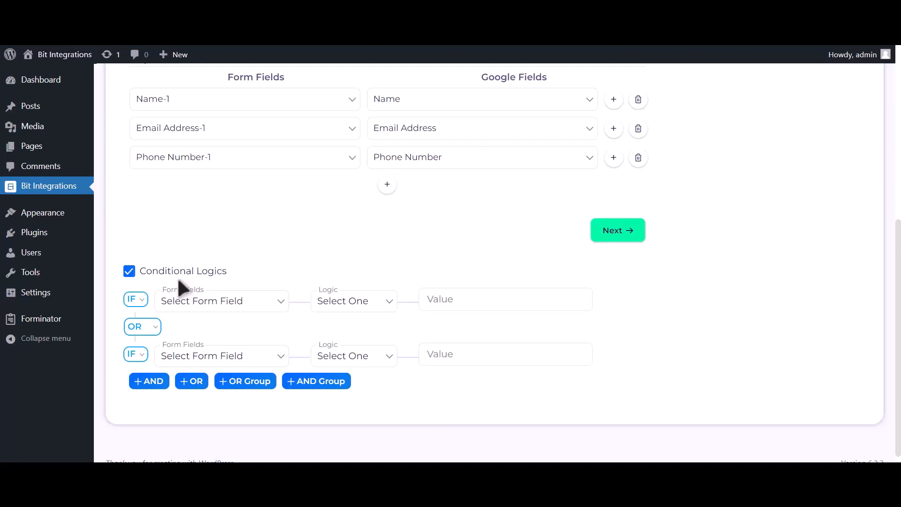
{"action": "left_click", "coordinate": [178, 277]}
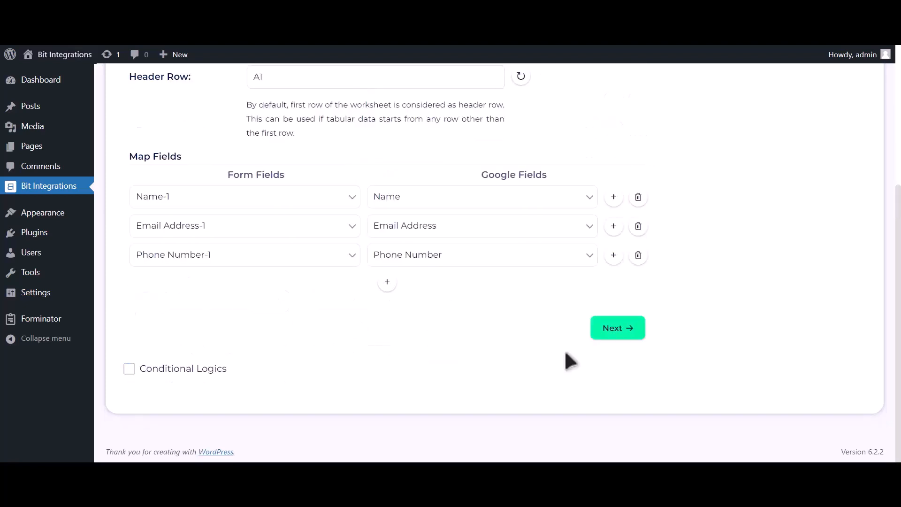
{"action": "left_click", "coordinate": [619, 329]}
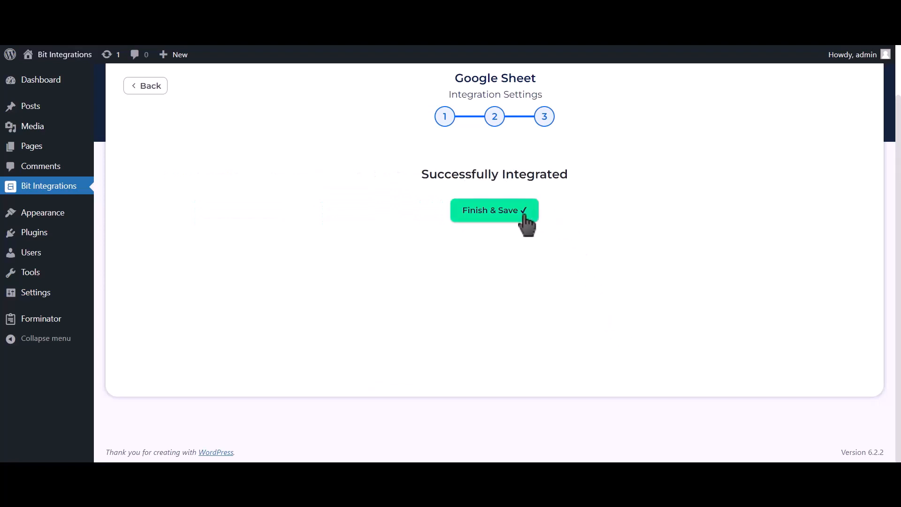
{"action": "left_click", "coordinate": [525, 216]}
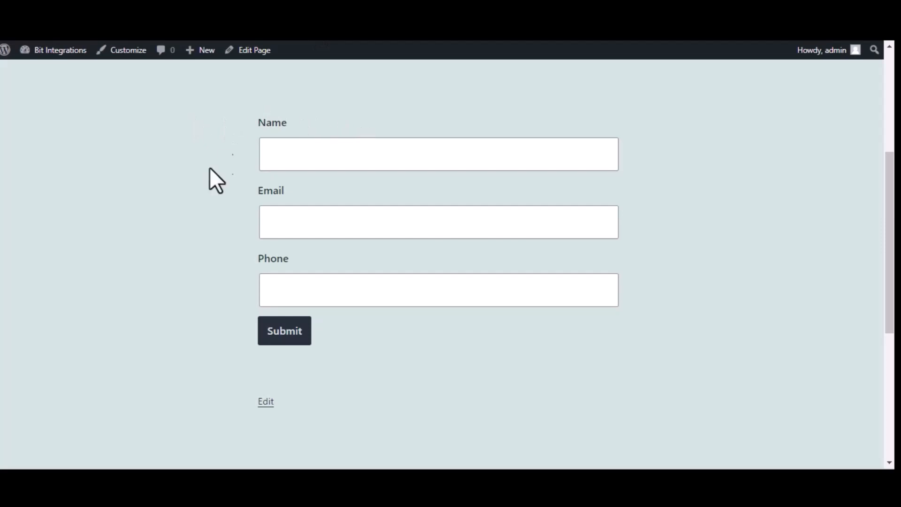
Submit the form with name 'Bit Intergration', a support e-mail address and a phone number.
{"action": "left_click", "coordinate": [352, 148]}
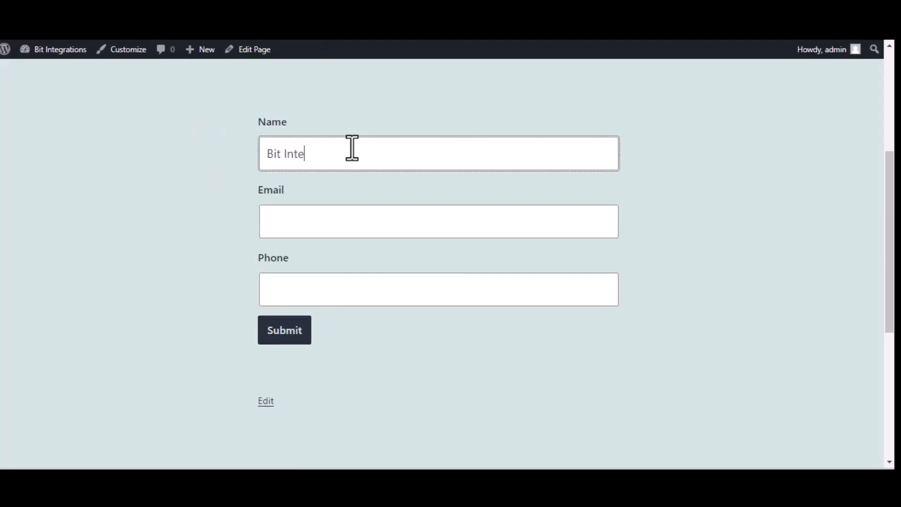
{"action": "type", "text": "Bit Intergrations"}
{"action": "left_click", "coordinate": [345, 230]}
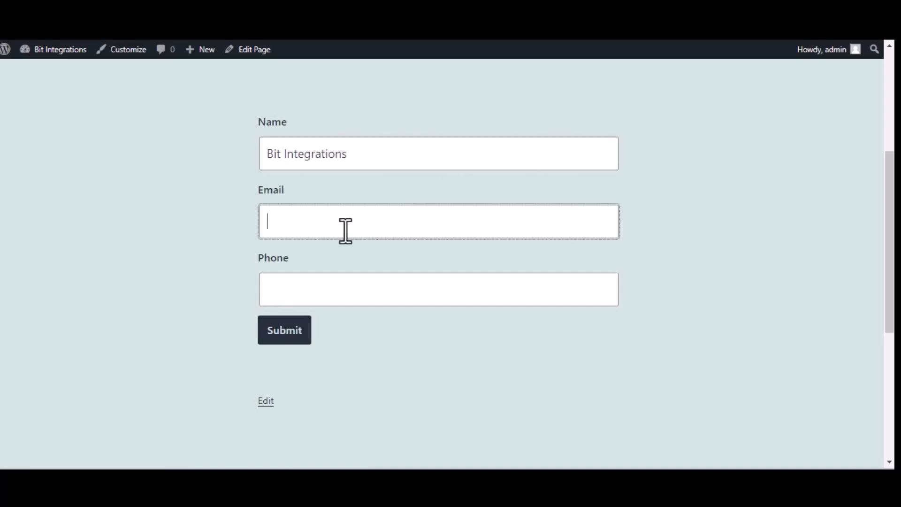
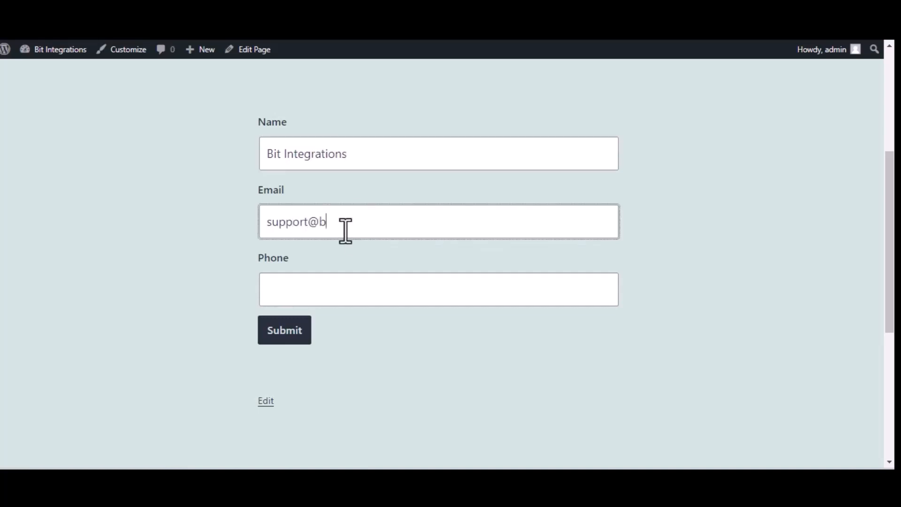
{"action": "left_click", "coordinate": [400, 298]}
{"action": "type", "text": "444555666"}
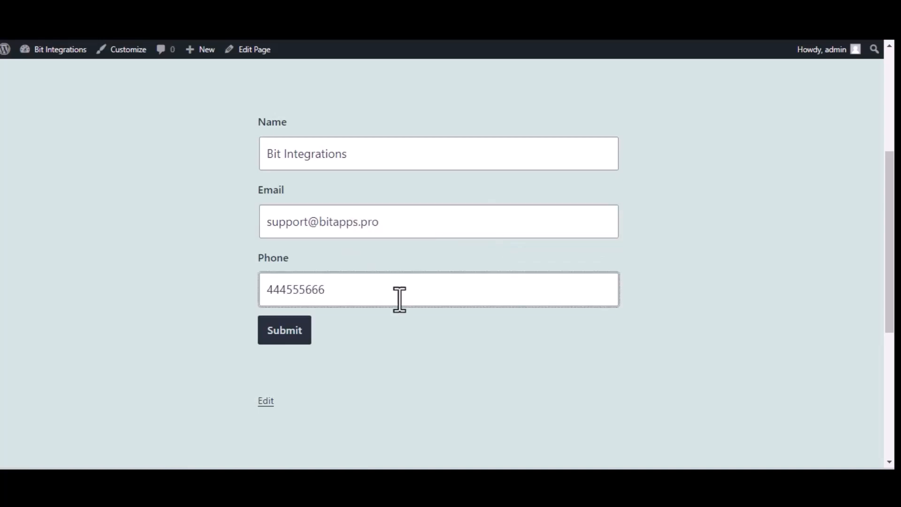
{"action": "left_click", "coordinate": [302, 337]}
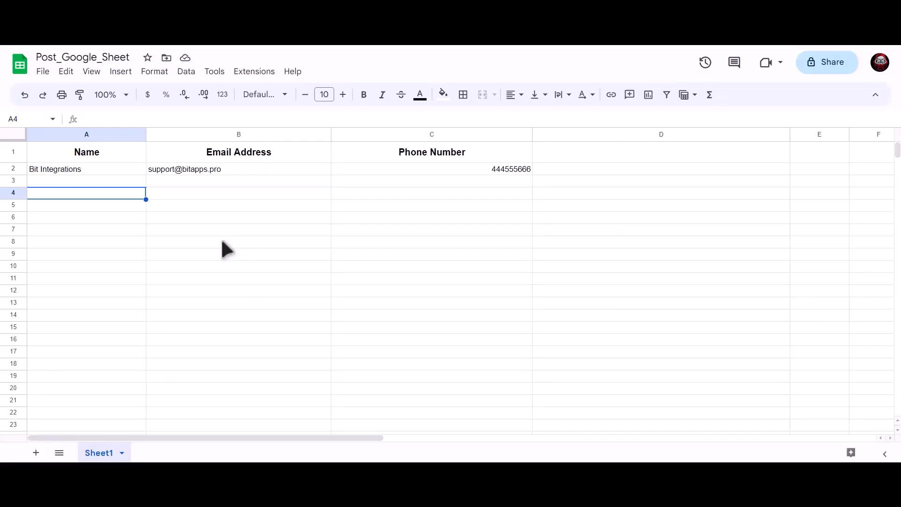
Inspect cells A2, B2 and C2 of Sheet1 for the submitted name, e-mail and phone number.
{"action": "left_click", "coordinate": [145, 169]}
{"action": "left_click", "coordinate": [184, 169]}
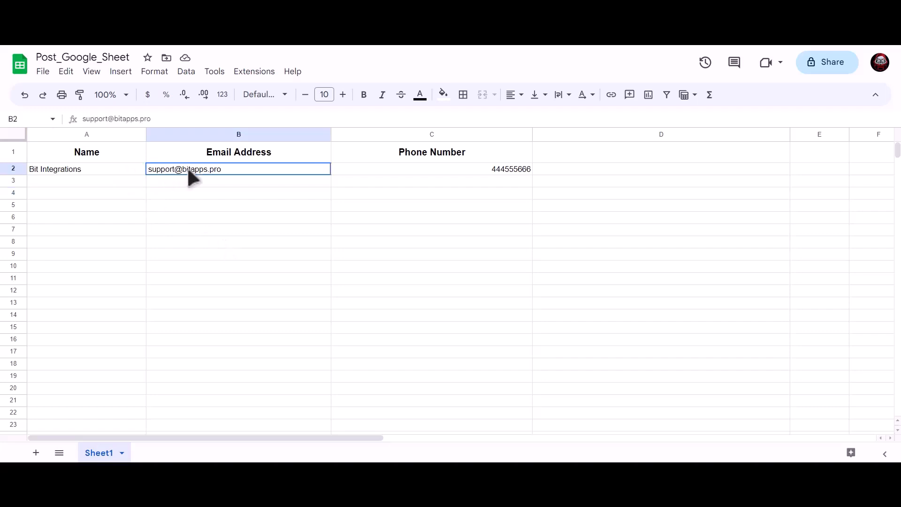
{"action": "left_click", "coordinate": [424, 169]}
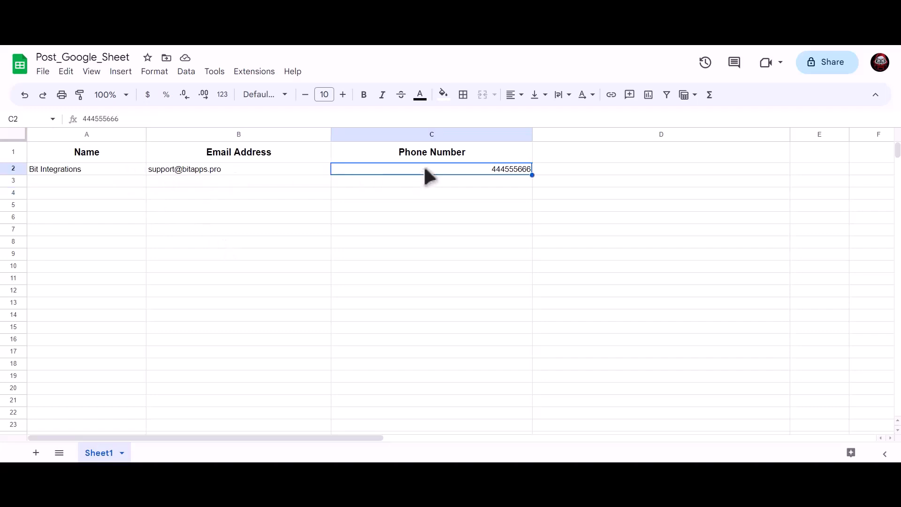
{"action": "left_click", "coordinate": [260, 216]}
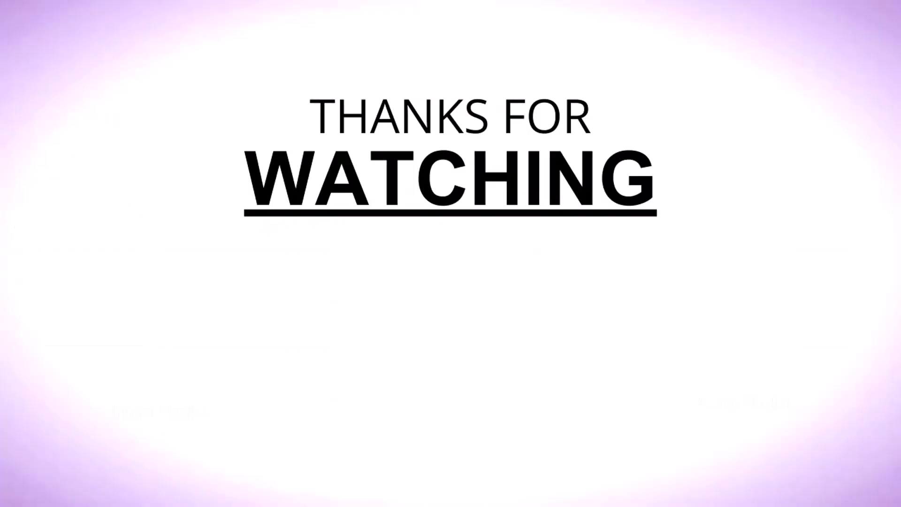